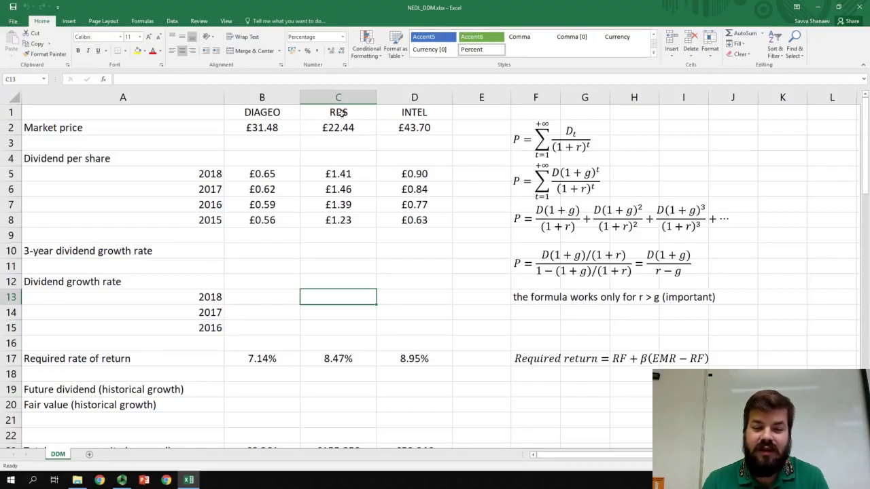
Review the RDS and INTEL headings and each company's market price
{"action": "left_click", "coordinate": [344, 112]}
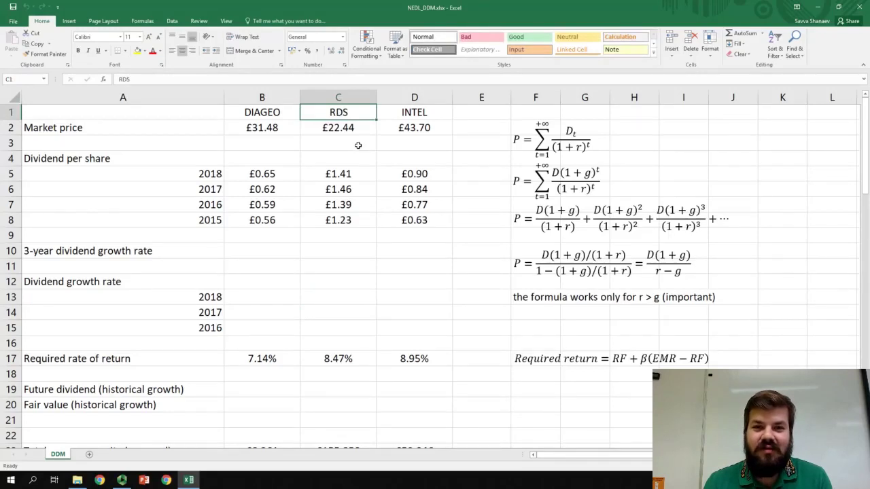
{"action": "left_click", "coordinate": [410, 115]}
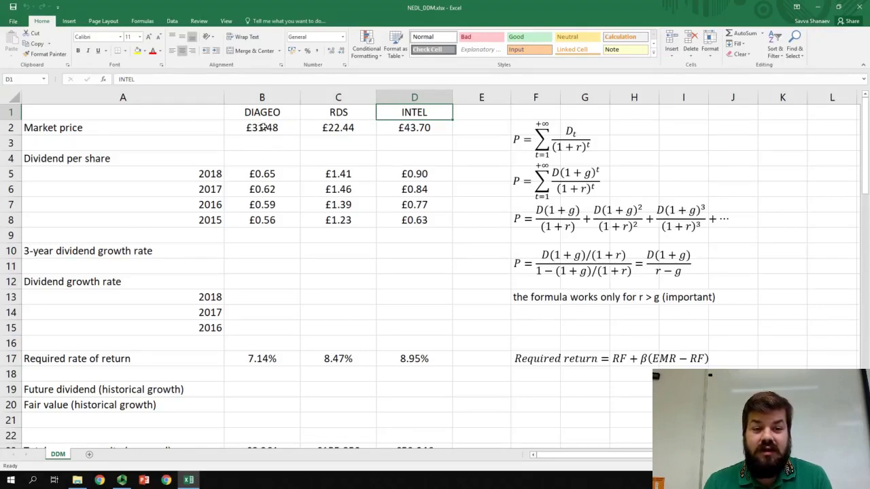
{"action": "left_click", "coordinate": [263, 129]}
{"action": "left_click", "coordinate": [333, 129]}
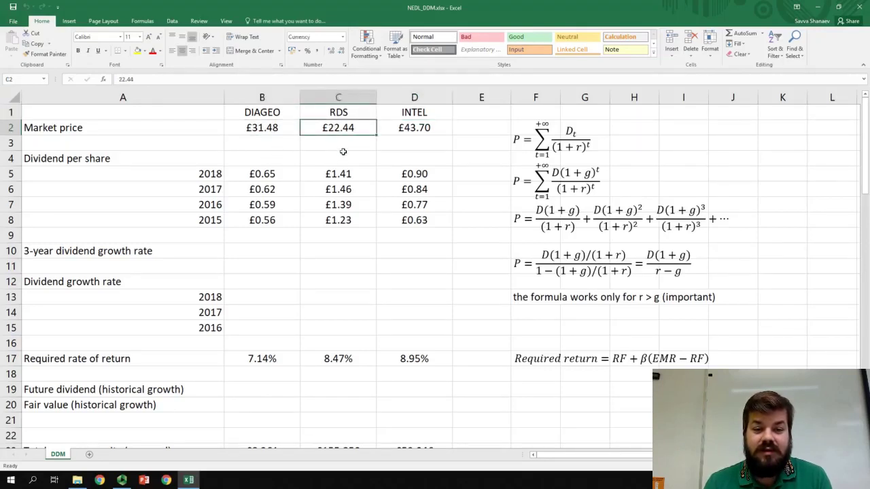
{"action": "left_click", "coordinate": [425, 129]}
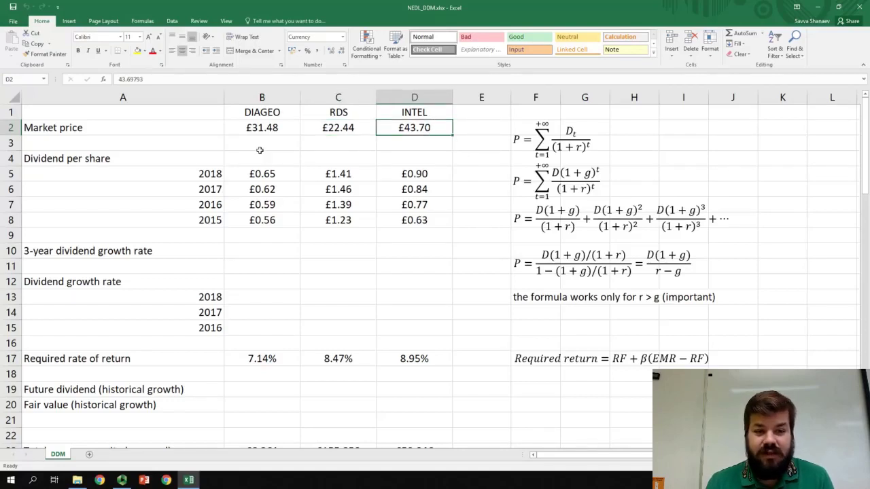
Inspect Diageo's 2015–2018 dividends and the matching year labels
{"action": "left_click_drag", "start_coordinate": [261, 172], "coordinate": [407, 221]}
{"action": "left_click", "coordinate": [239, 232]}
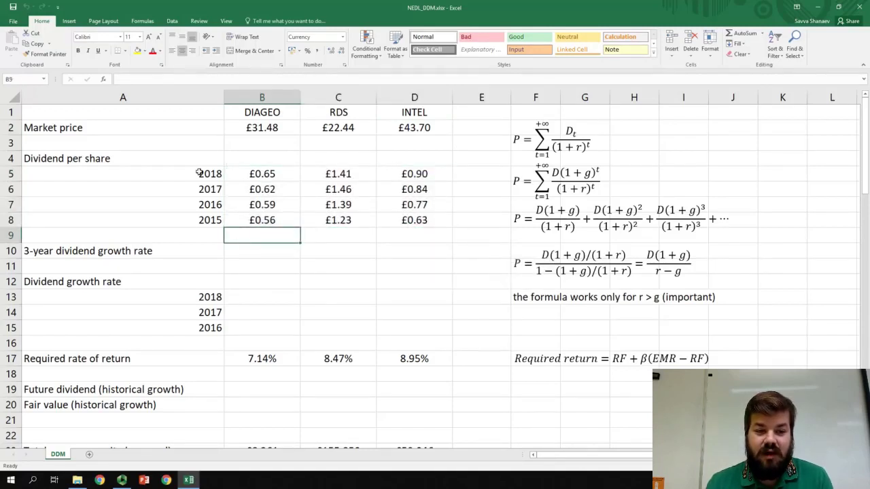
{"action": "left_click_drag", "start_coordinate": [200, 171], "coordinate": [211, 221]}
{"action": "left_click", "coordinate": [255, 225]}
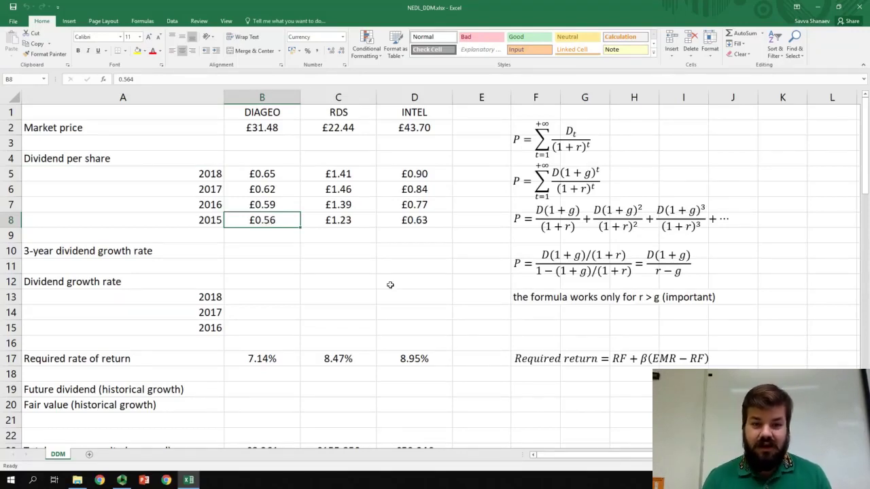
{"action": "left_click", "coordinate": [258, 236]}
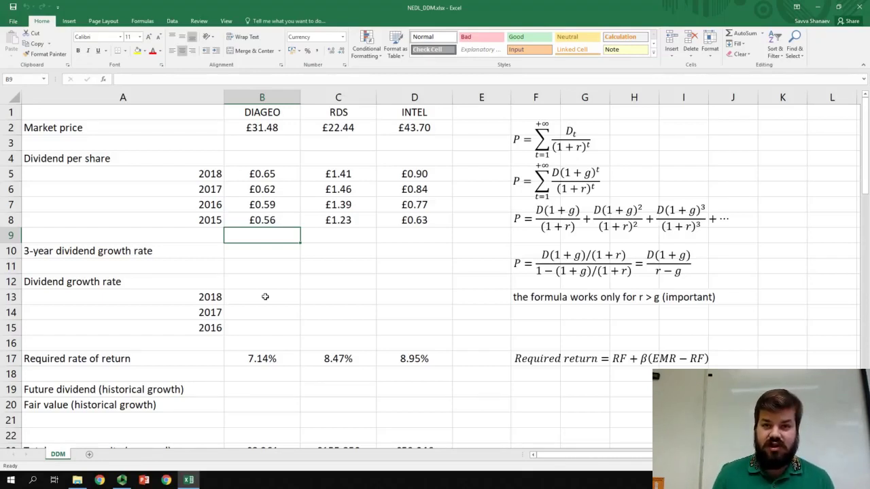
Enter =B5/B6-1 in B13 and fill it across to D13 and down to row 15
{"action": "left_click", "coordinate": [265, 297]}
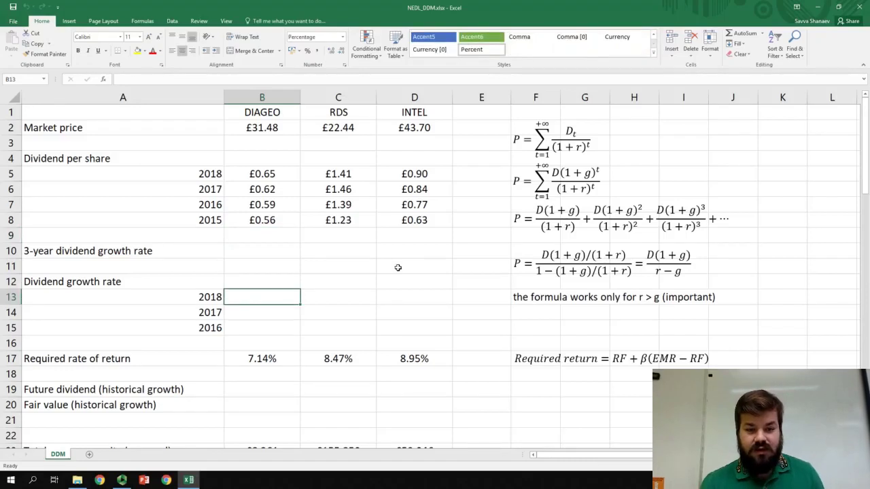
{"action": "type", "text": "="}
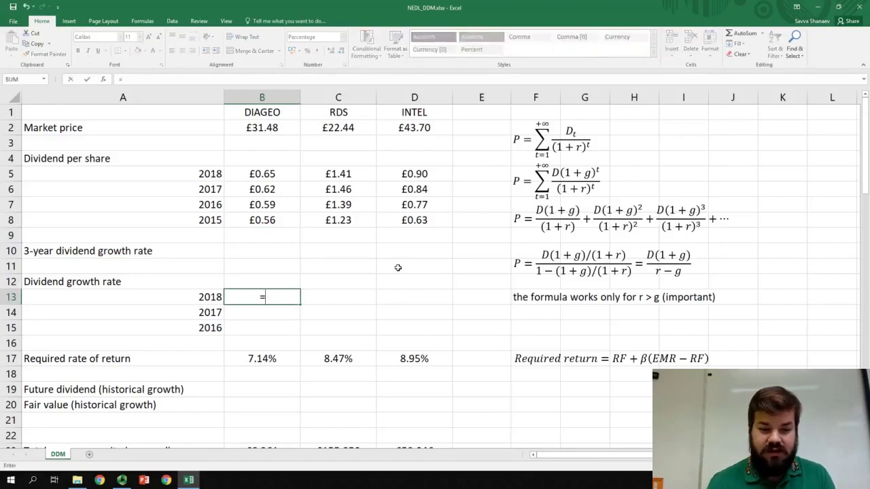
{"action": "left_click", "coordinate": [261, 173]}
{"action": "type", "text": "/"}
{"action": "left_click", "coordinate": [250, 190]}
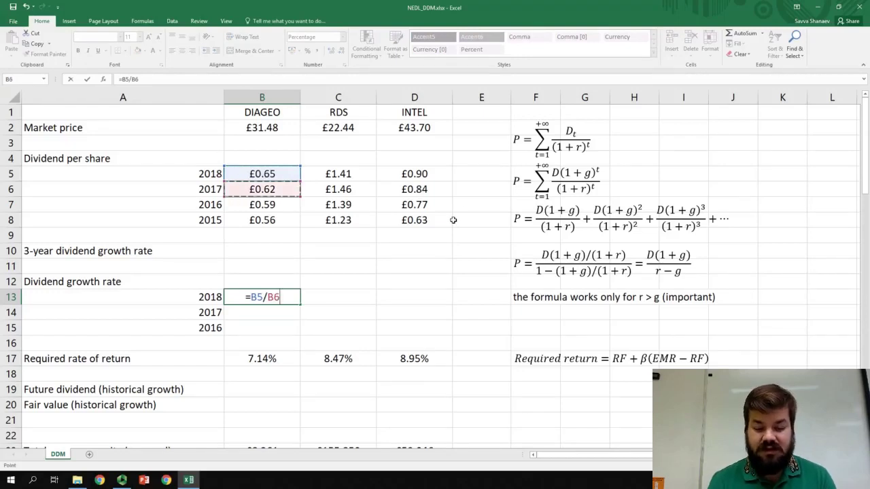
{"action": "type", "text": "-1"}
{"action": "key", "text": "Return"}
{"action": "left_click", "coordinate": [261, 297]}
{"action": "left_click_drag", "start_coordinate": [300, 305], "coordinate": [452, 340]}
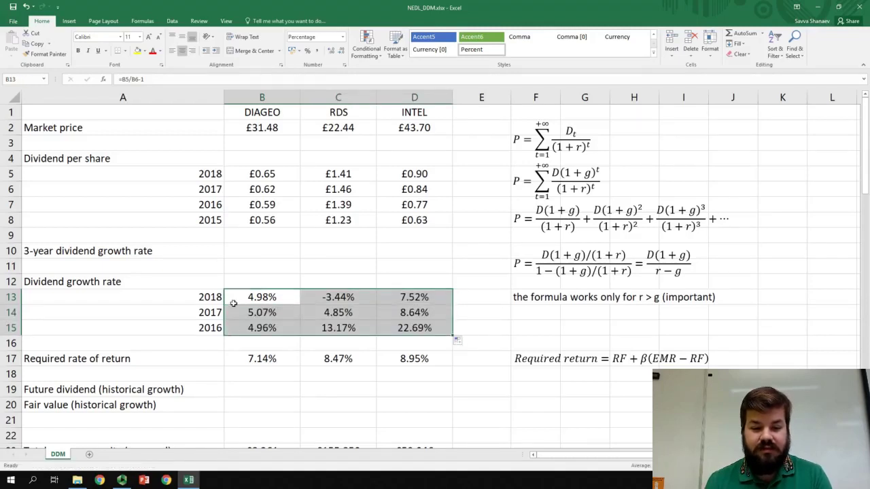
{"action": "left_click", "coordinate": [267, 297]}
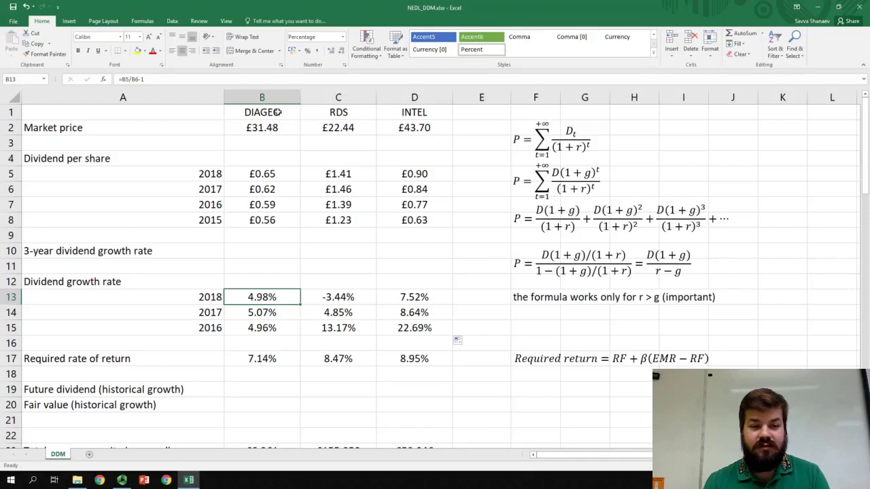
Check the resulting growth rates, e.g. Intel's 7.52%, 8.64% and 22.69%
{"action": "left_click_drag", "start_coordinate": [267, 297], "coordinate": [263, 328]}
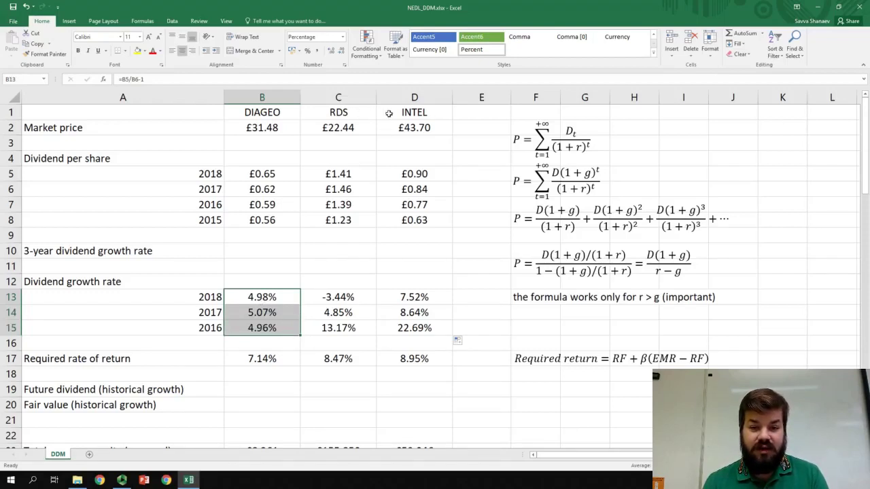
{"action": "left_click_drag", "start_coordinate": [366, 114], "coordinate": [394, 113]}
{"action": "left_click", "coordinate": [343, 300]}
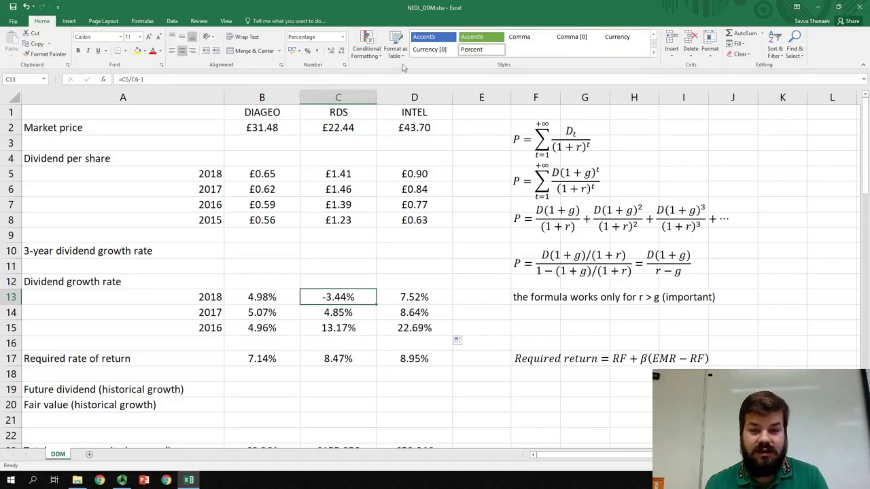
{"action": "mouse_move", "coordinate": [417, 297]}
{"action": "left_mouse_down"}
{"action": "mouse_move", "coordinate": [416, 327]}
{"action": "mouse_move", "coordinate": [415, 298]}
{"action": "left_mouse_up"}
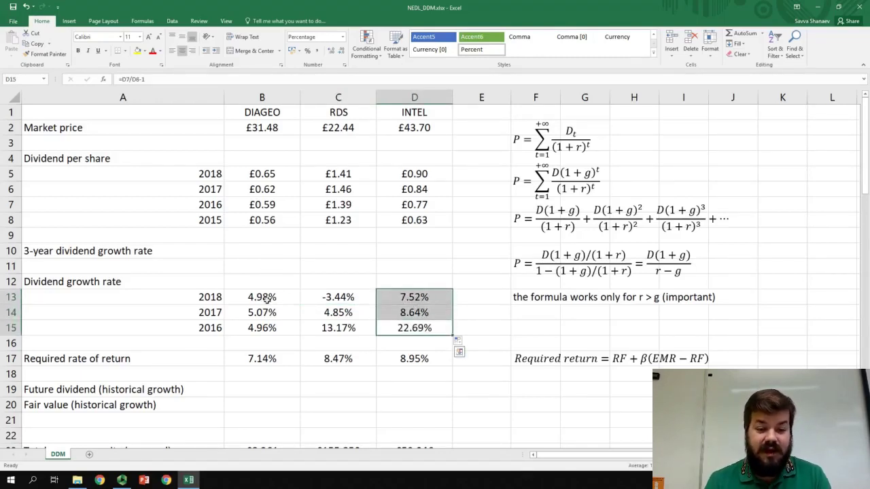
{"action": "left_click_drag", "start_coordinate": [265, 298], "coordinate": [265, 312]}
{"action": "left_click", "coordinate": [262, 251]}
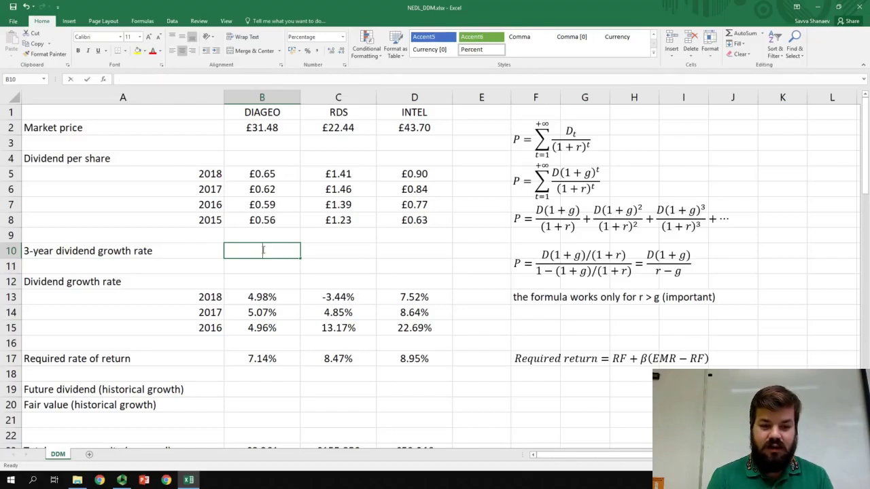
{"action": "type", "text": "="}
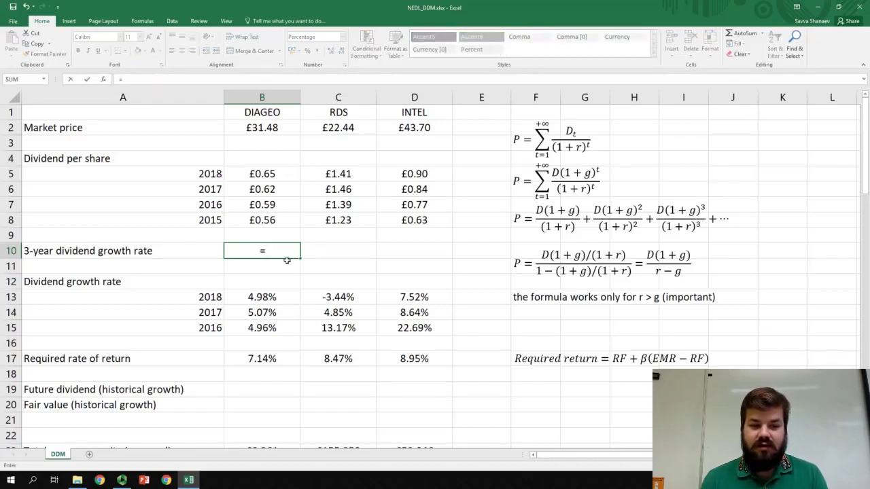
{"action": "type", "text": "("}
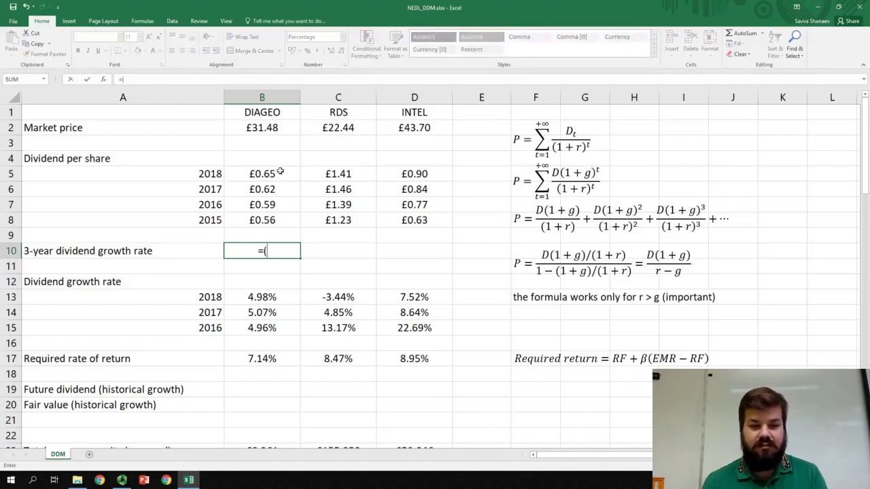
{"action": "left_click", "coordinate": [280, 172]}
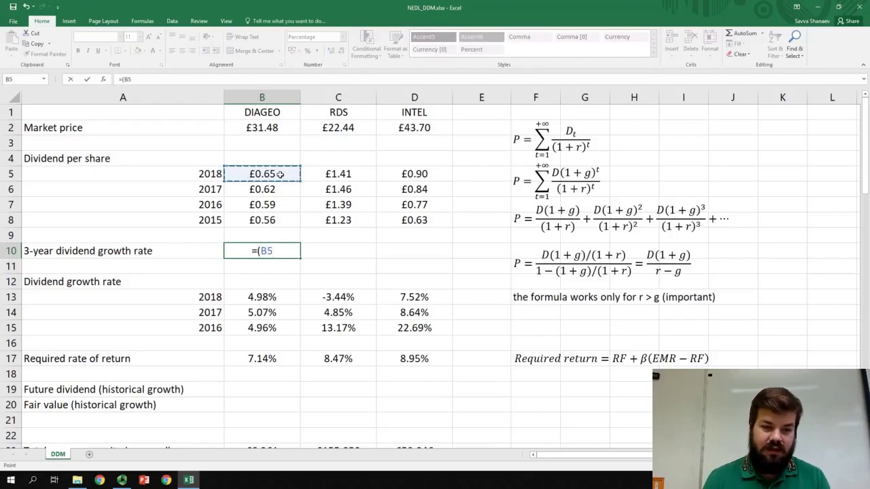
{"action": "type", "text": "/"}
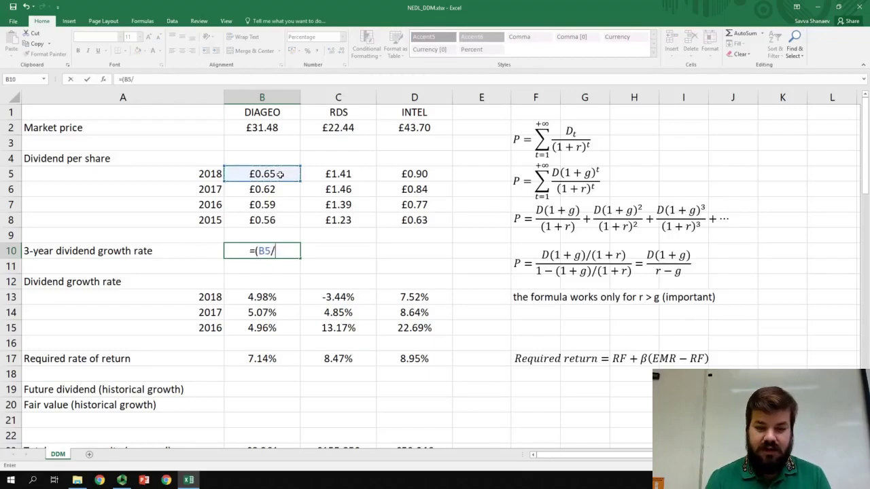
{"action": "left_click", "coordinate": [276, 218]}
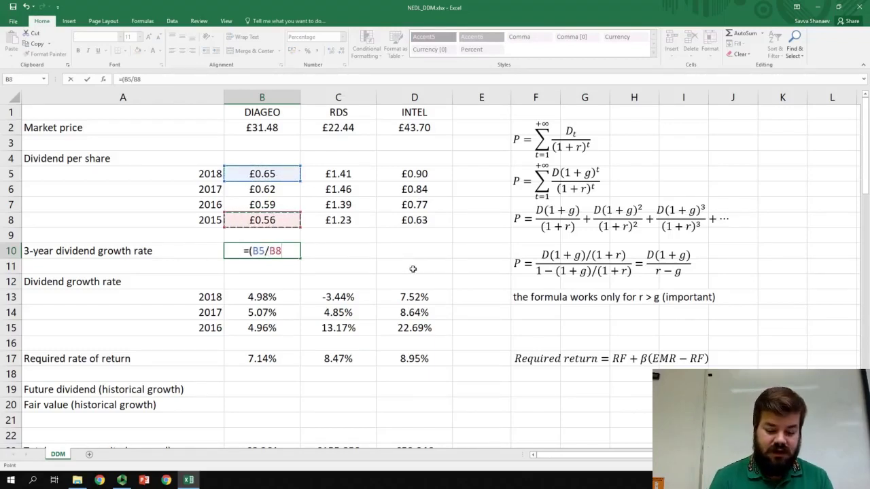
{"action": "type", "text": ")^(1/3)"}
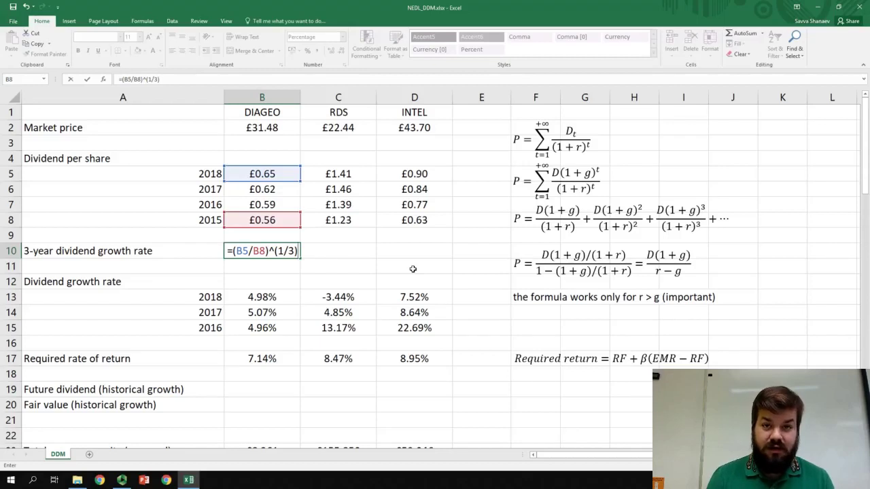
{"action": "type", "text": "-1"}
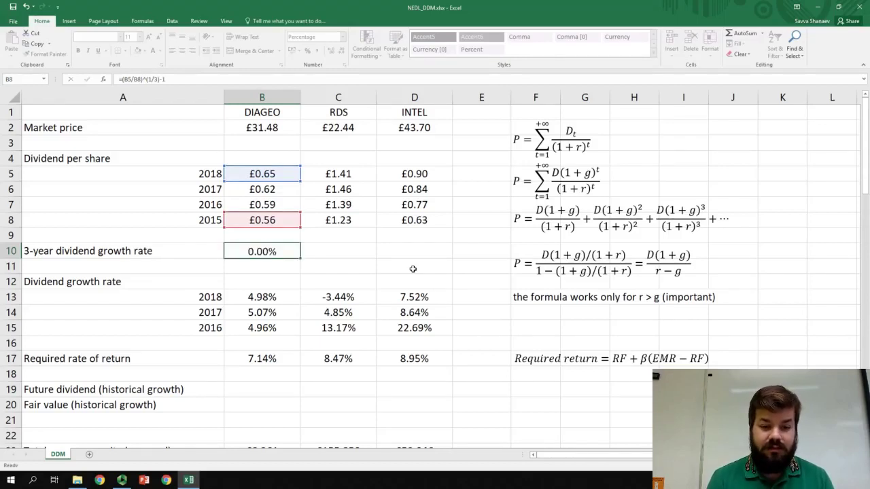
{"action": "key", "text": "ctrl+Return"}
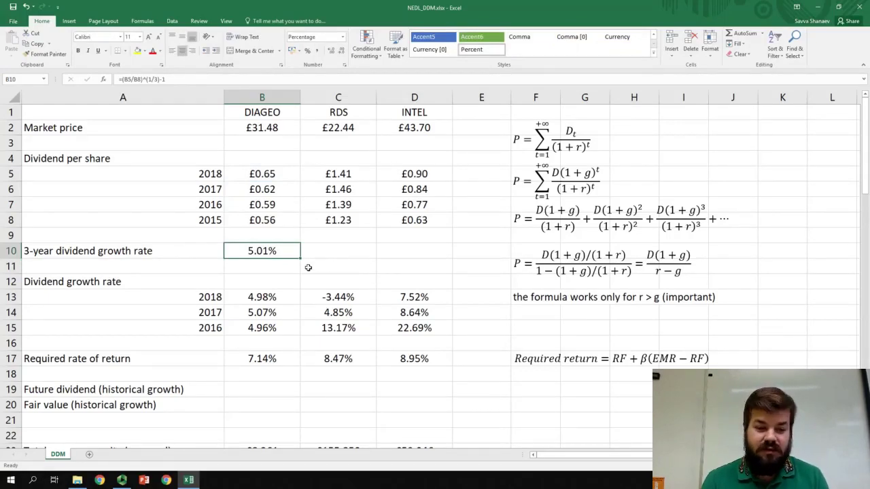
{"action": "left_click_drag", "start_coordinate": [300, 257], "coordinate": [418, 260]}
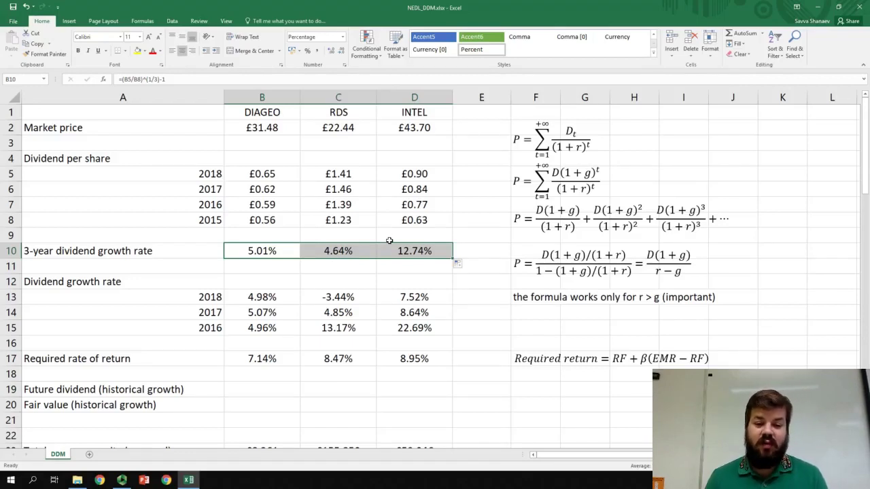
{"action": "left_click", "coordinate": [271, 252]}
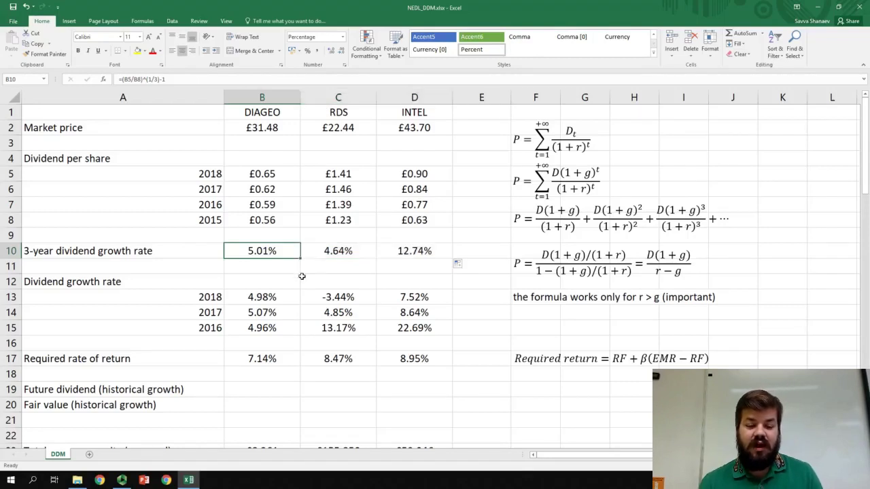
{"action": "left_click_drag", "start_coordinate": [355, 252], "coordinate": [414, 251]}
{"action": "left_click", "coordinate": [275, 252]}
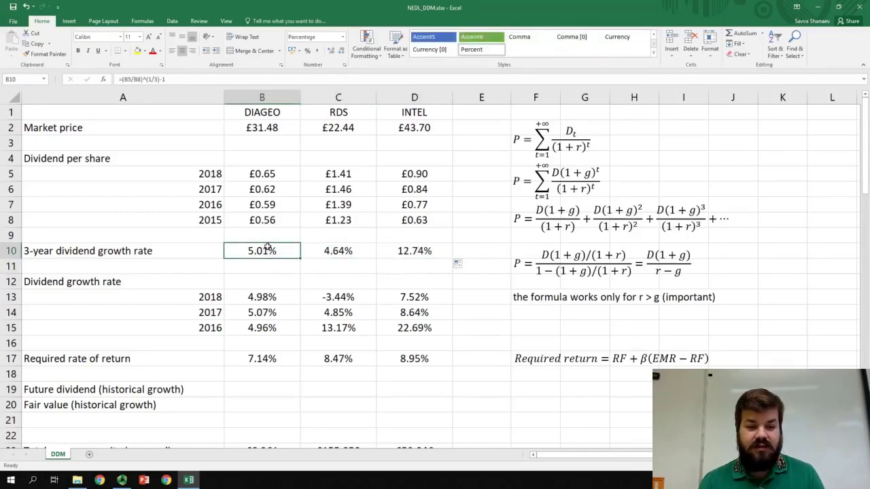
{"action": "left_click_drag", "start_coordinate": [265, 299], "coordinate": [270, 326]}
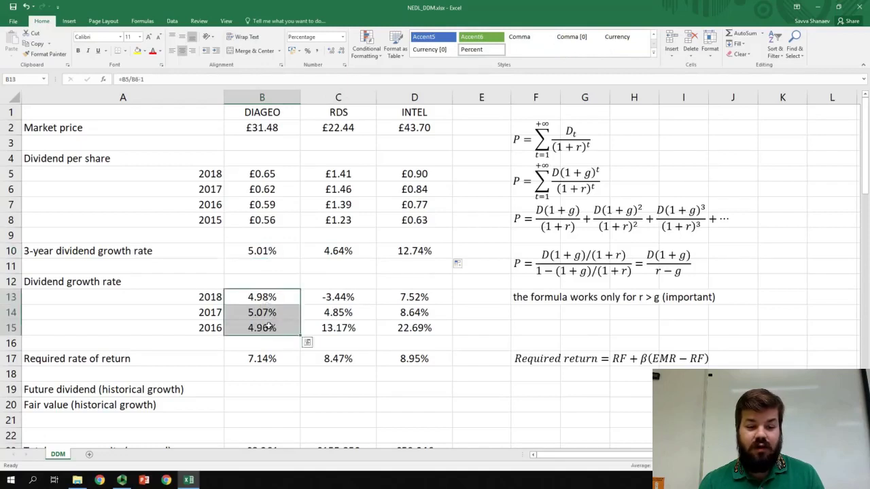
{"action": "left_click", "coordinate": [266, 250]}
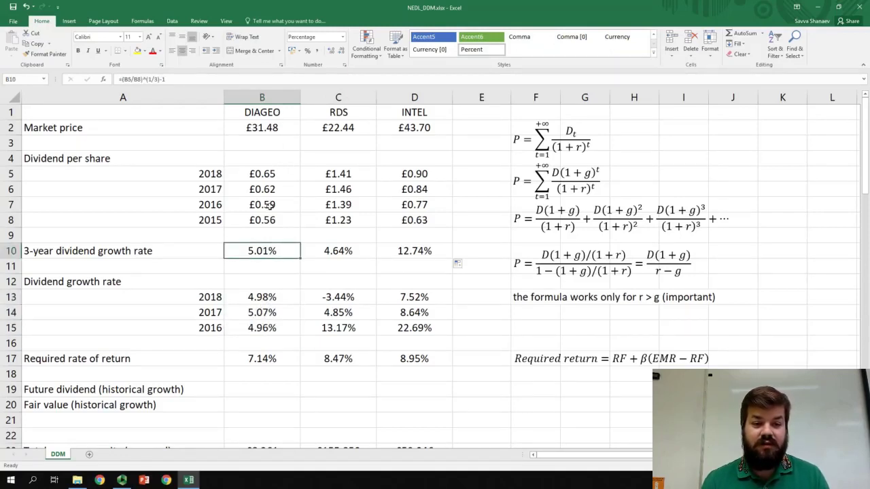
{"action": "mouse_move", "coordinate": [268, 250]}
{"action": "left_mouse_down"}
{"action": "mouse_move", "coordinate": [452, 258]}
{"action": "mouse_move", "coordinate": [265, 251]}
{"action": "left_mouse_up"}
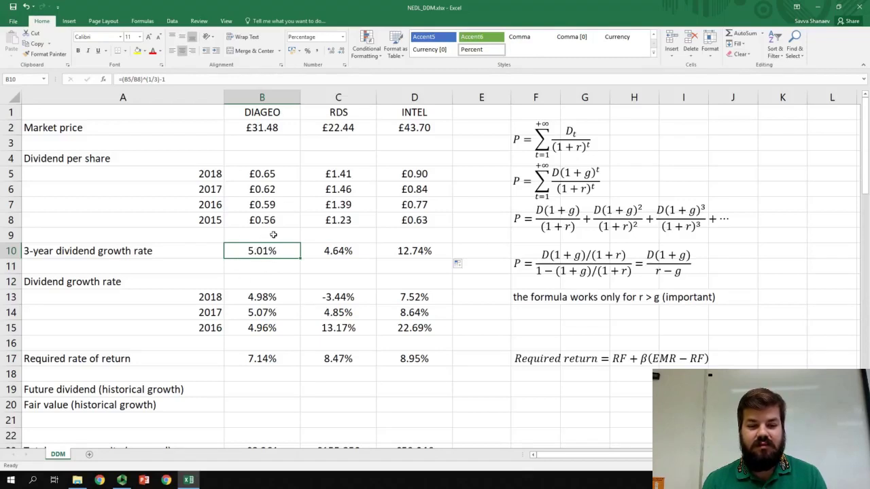
Enter =B5*(1+B10) in B19 and copy it to D19, giving £0.69, £1.48 and £1.01
{"action": "left_click", "coordinate": [250, 388]}
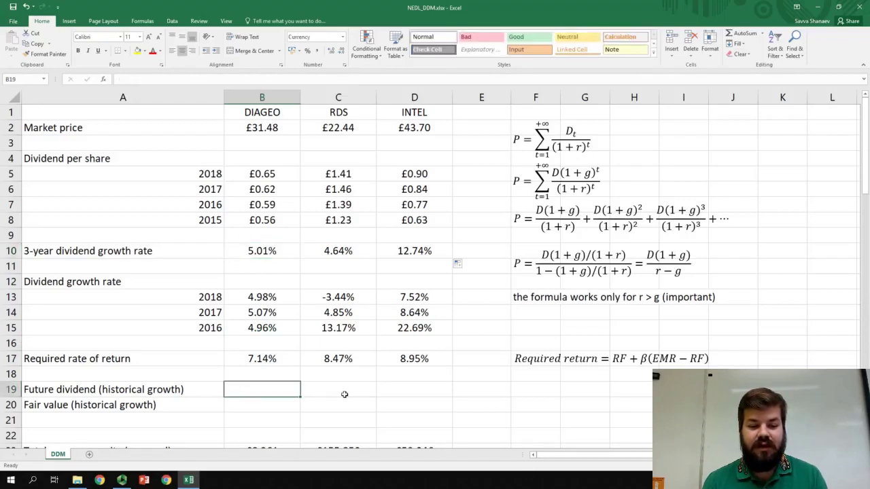
{"action": "type", "text": "="}
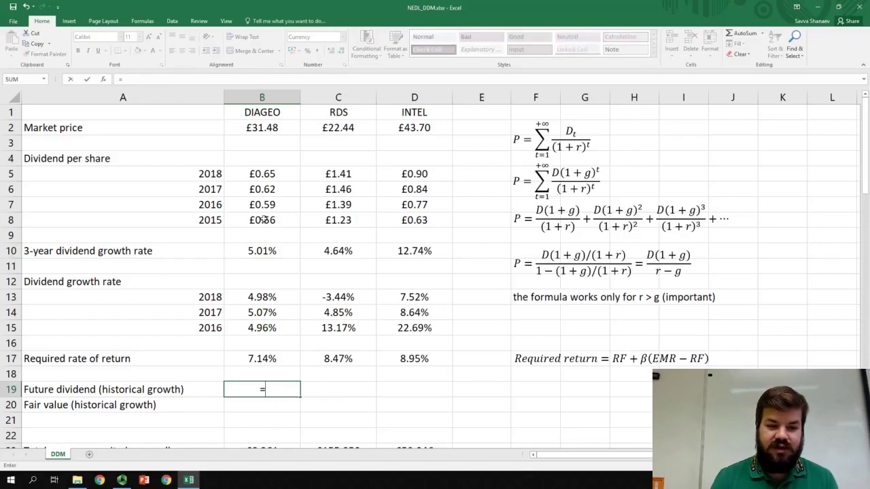
{"action": "left_click", "coordinate": [264, 172]}
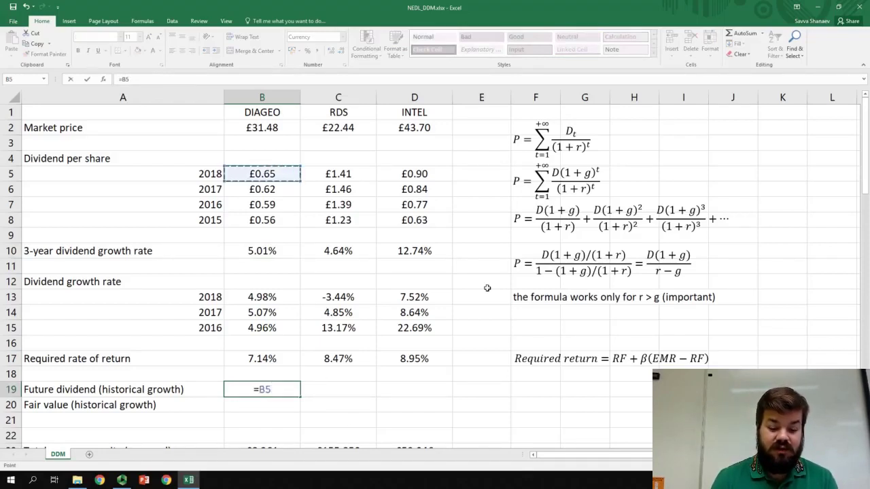
{"action": "type", "text": "*(1+"}
{"action": "left_click", "coordinate": [284, 253]}
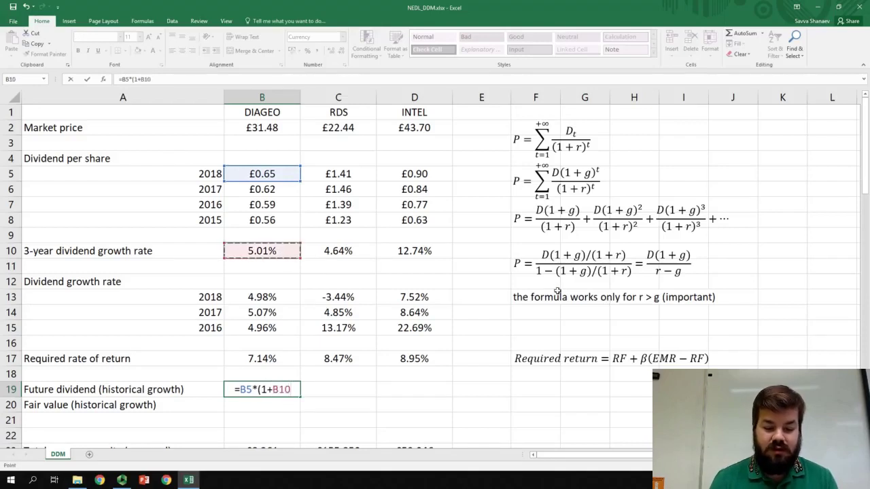
{"action": "type", "text": ")"}
{"action": "key", "text": "Return"}
{"action": "key", "text": "Up"}
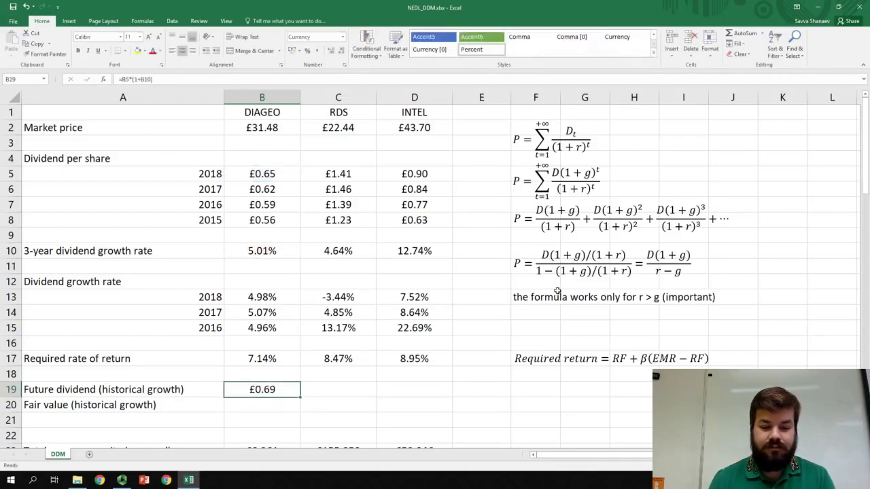
{"action": "left_click_drag", "start_coordinate": [336, 395], "coordinate": [428, 394]}
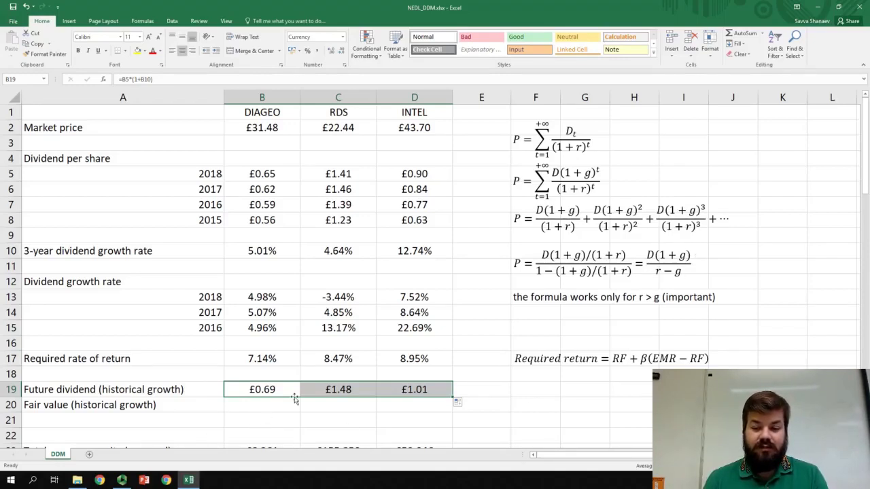
{"action": "left_click", "coordinate": [272, 405]}
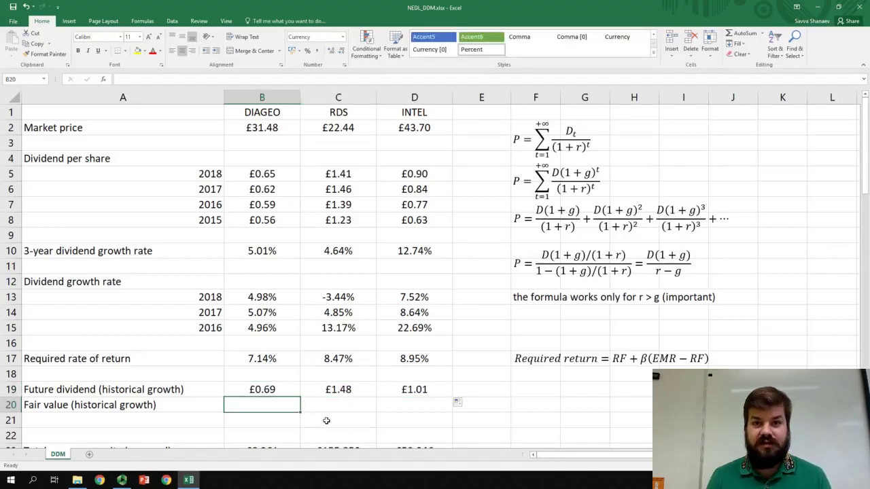
Enter =B19/(B17-B10) in B20 and copy it to D20: £32.15, £38.60, -£26.71
{"action": "type", "text": "="}
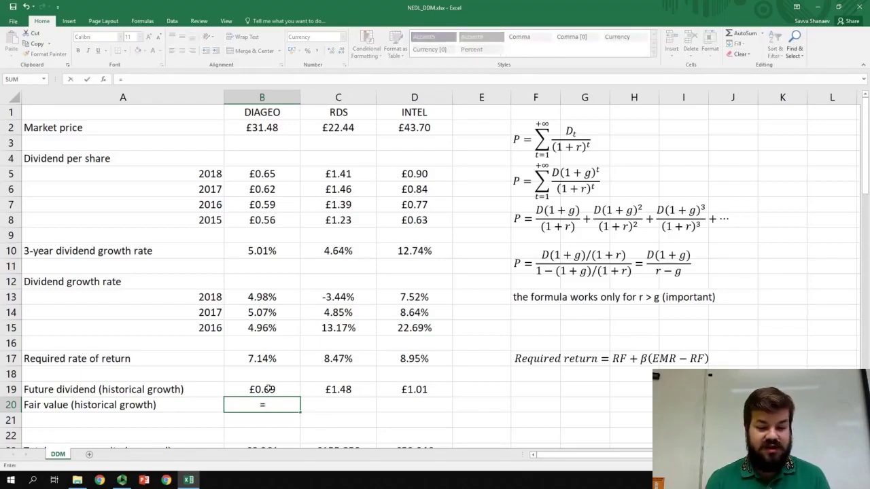
{"action": "key", "text": "Up"}
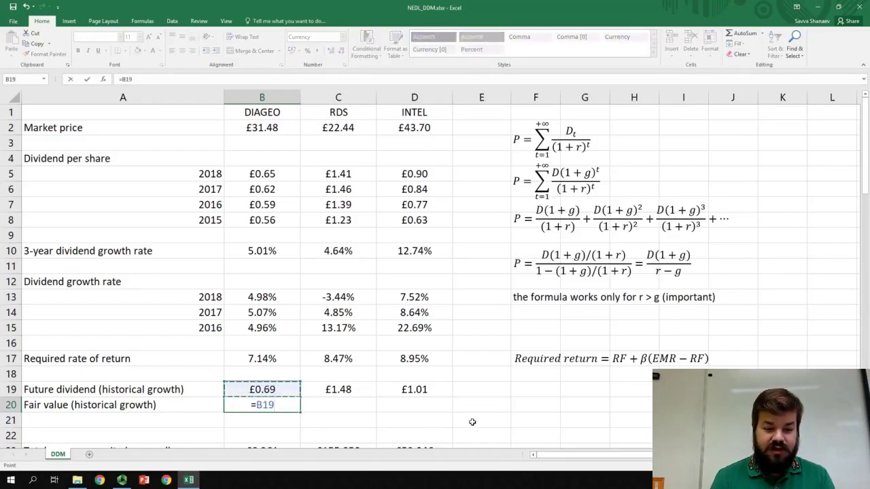
{"action": "type", "text": "/("}
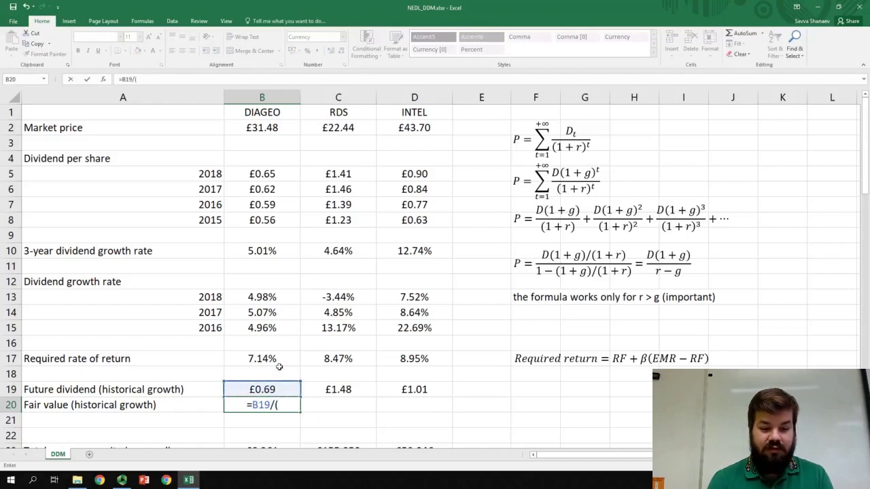
{"action": "left_click", "coordinate": [272, 358]}
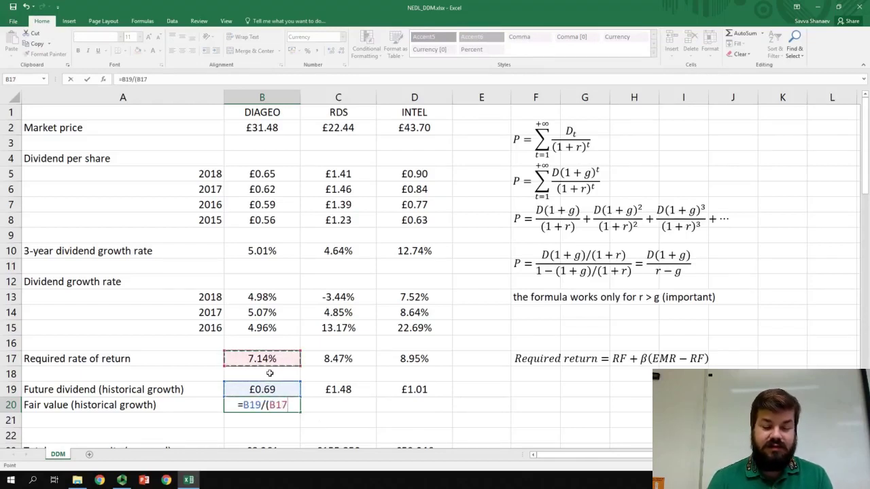
{"action": "type", "text": "-"}
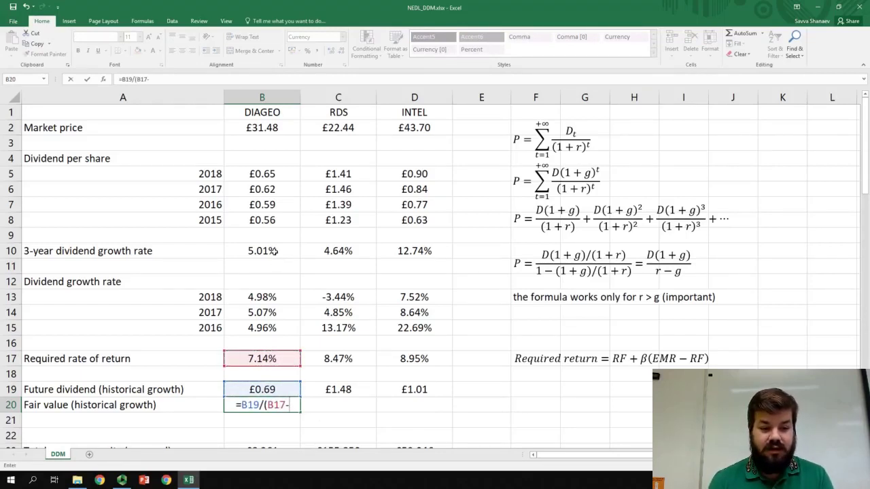
{"action": "left_click", "coordinate": [271, 250]}
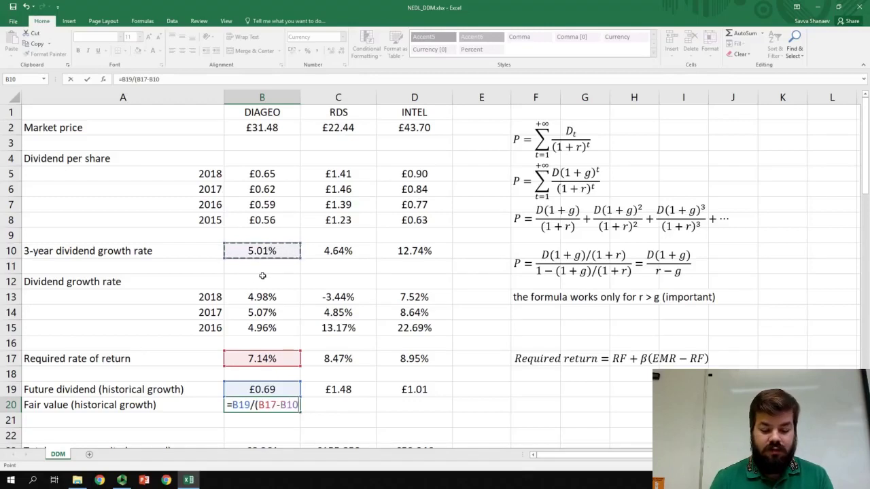
{"action": "type", "text": ")"}
{"action": "key", "text": "Return"}
{"action": "key", "text": "Up"}
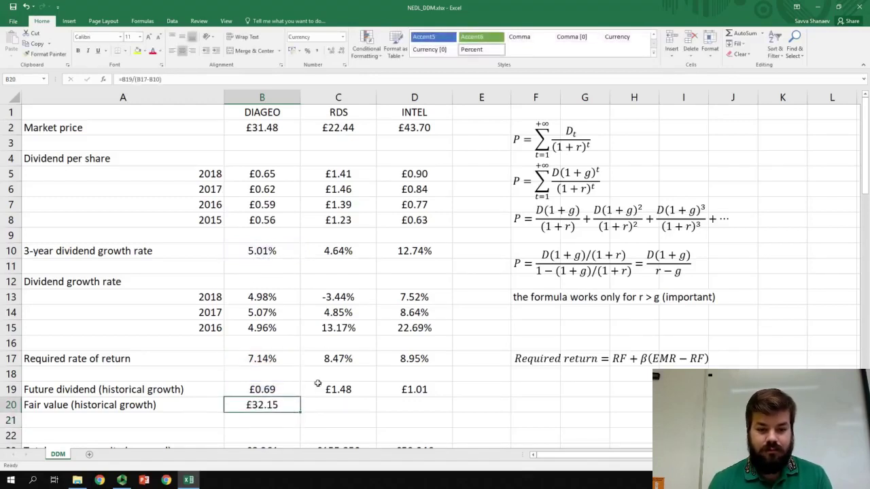
{"action": "left_click_drag", "start_coordinate": [300, 412], "coordinate": [449, 409]}
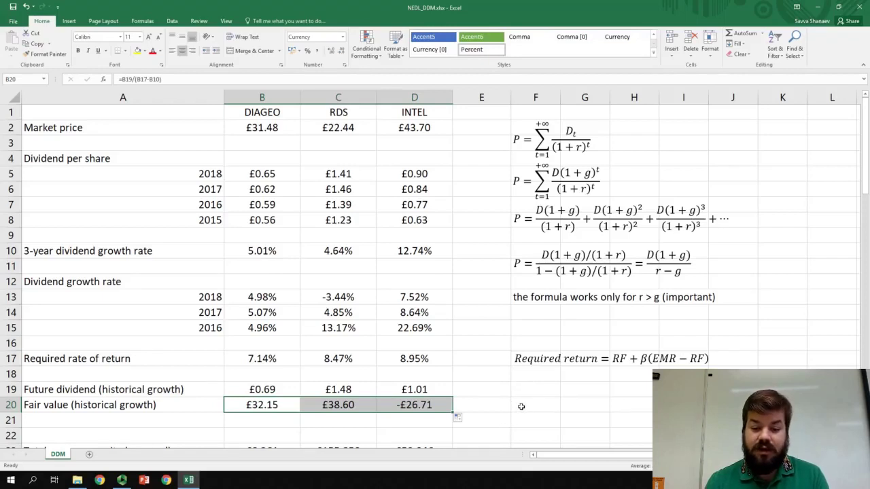
{"action": "left_click", "coordinate": [533, 403]}
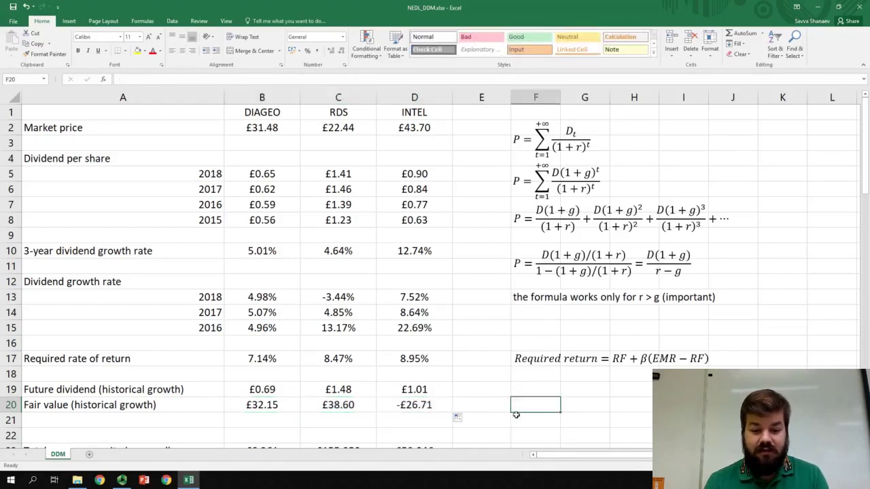
{"action": "key", "text": "Left"}
{"action": "key", "text": "Left"}
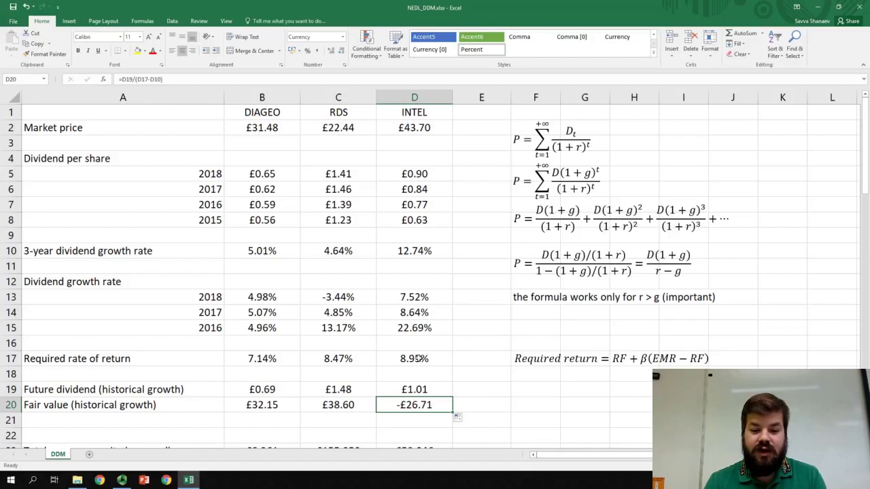
{"action": "left_click", "coordinate": [419, 358]}
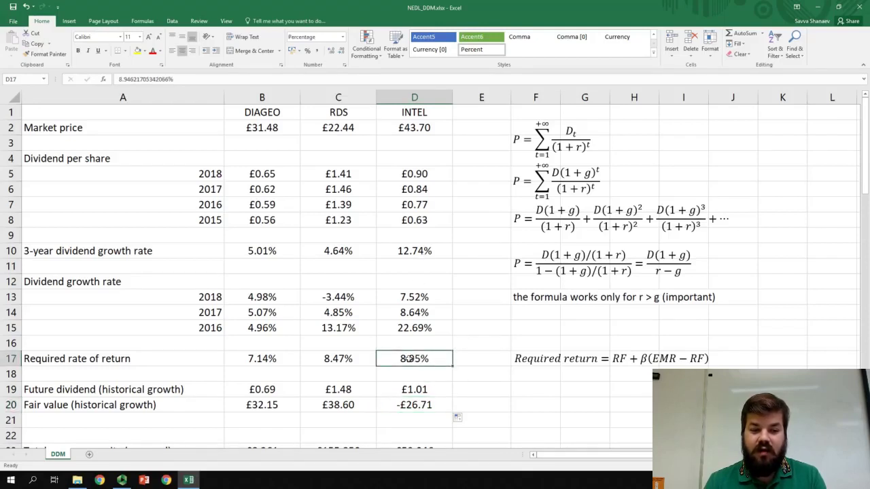
{"action": "left_click", "coordinate": [423, 250]}
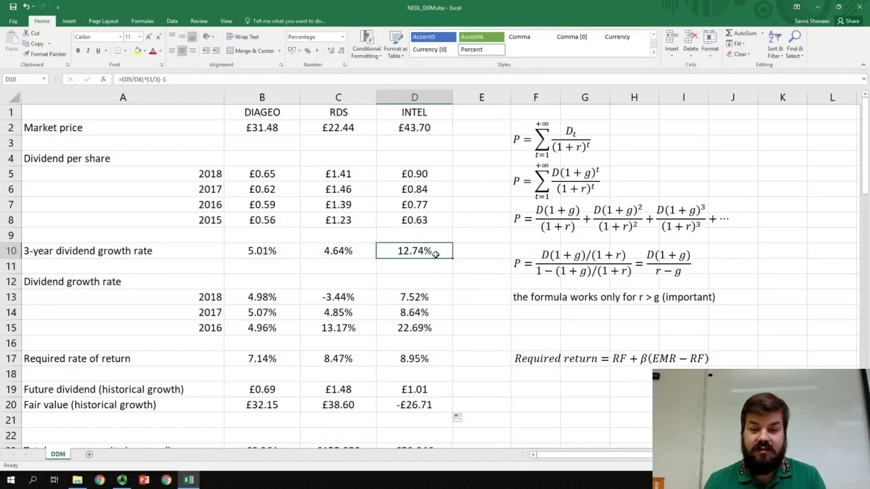